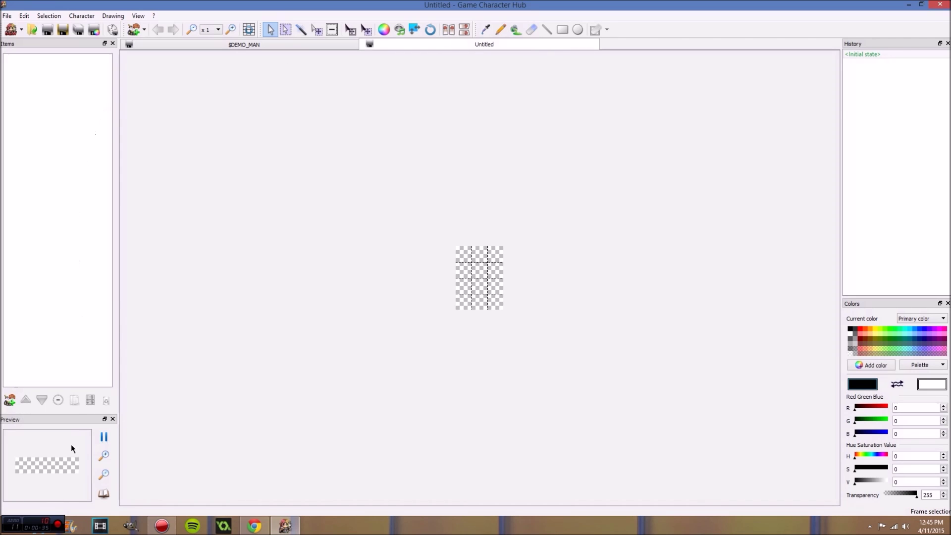
Dock the Preview pane across the full width above the canvas and enlarge its preview.
mouse_move(72, 421)
mouse_down()
mouse_move(254, 343)
mouse_move(337, 253)
mouse_move(268, 289)
mouse_move(146, 432)
mouse_move(58, 483)
mouse_move(59, 412)
mouse_up()
drag(44, 50, 575, 57)
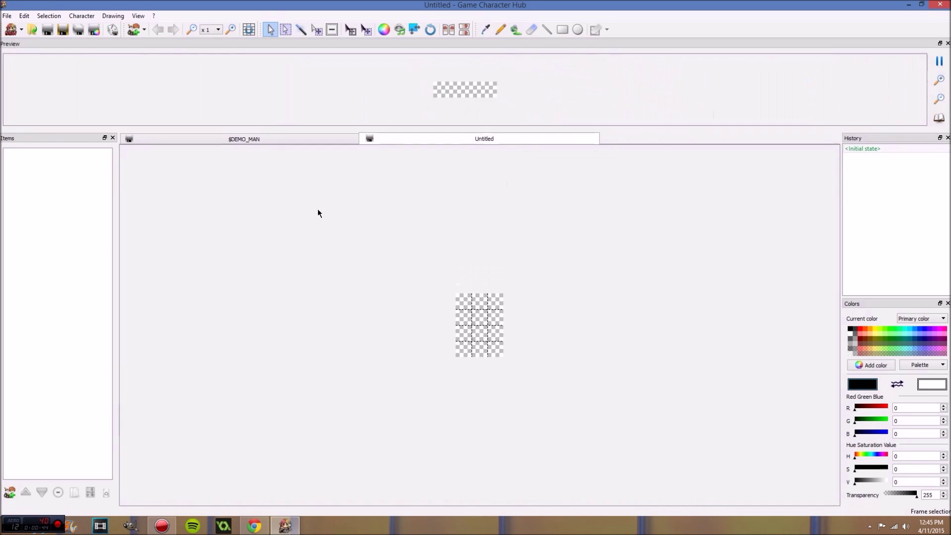
click(942, 83)
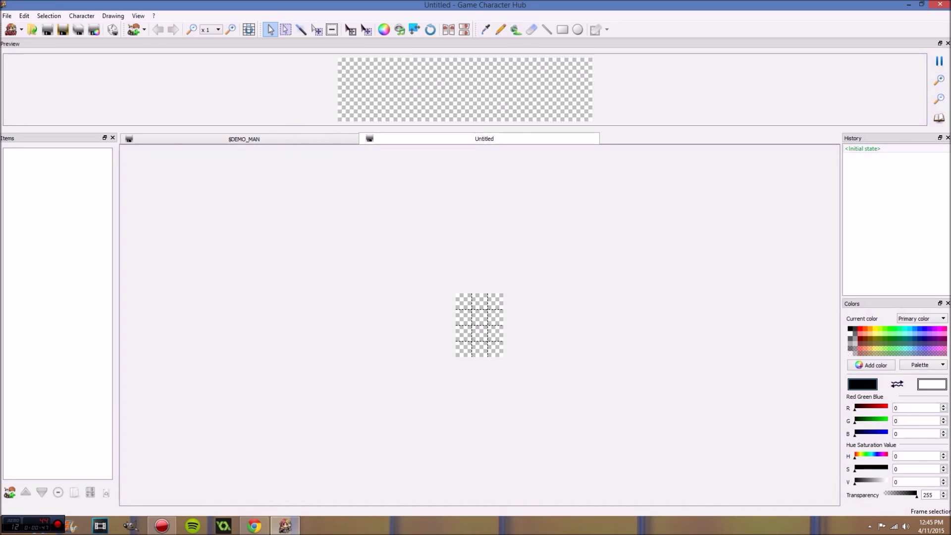
Set the canvas zoom of the Untitled character sheet to x4.
click(228, 27)
click(227, 28)
click(228, 28)
click(228, 28)
click(228, 28)
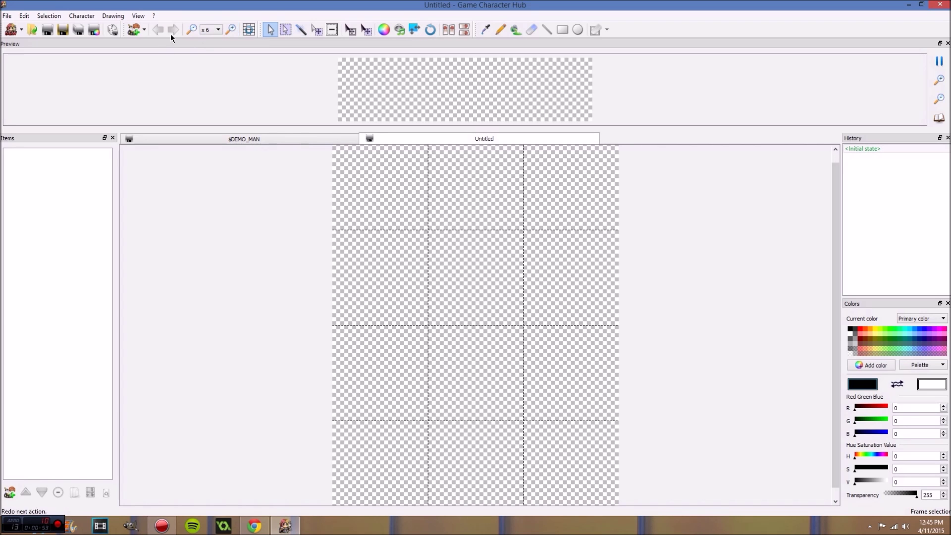
click(191, 31)
click(190, 31)
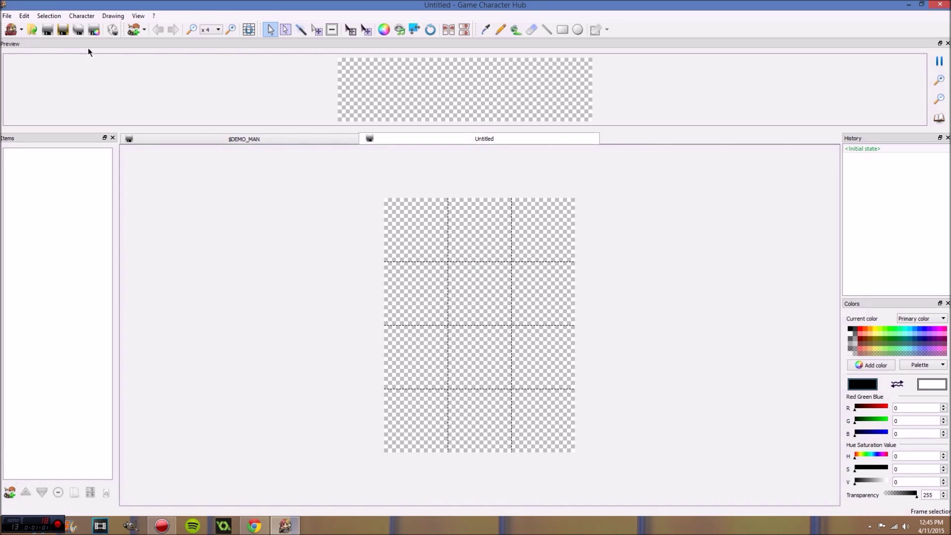
Bring up the Add items window beside the canvas and enable Fast preview for the item folders.
click(132, 30)
drag(574, 158, 695, 115)
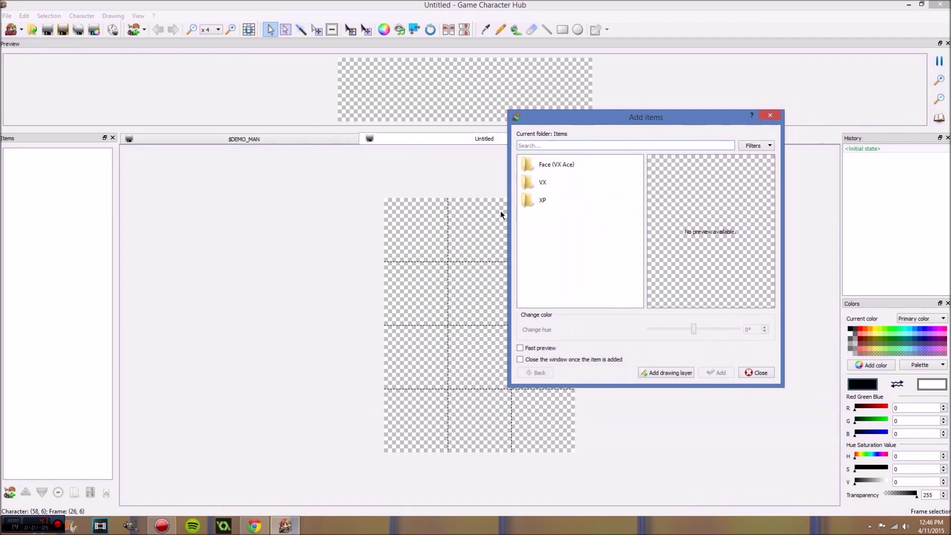
click(550, 166)
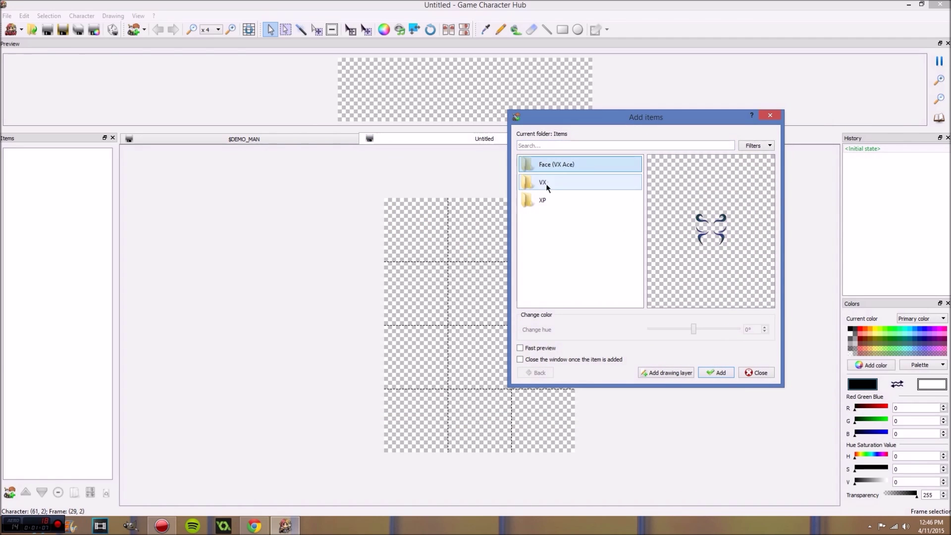
click(546, 184)
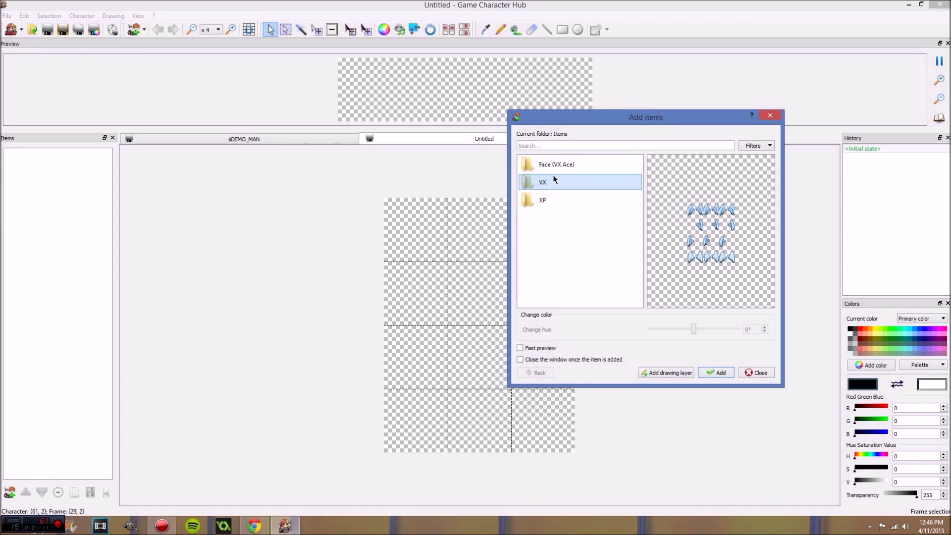
click(519, 347)
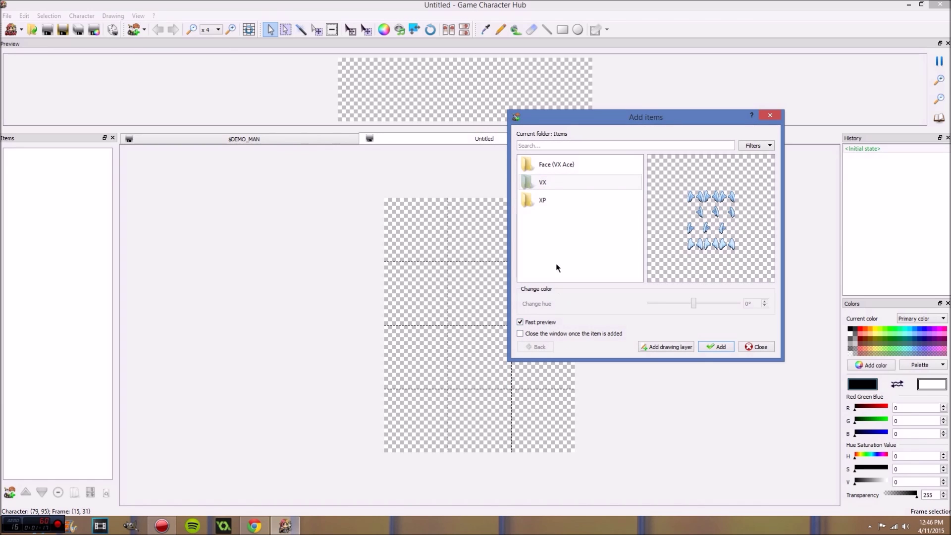
drag(530, 119, 325, 201)
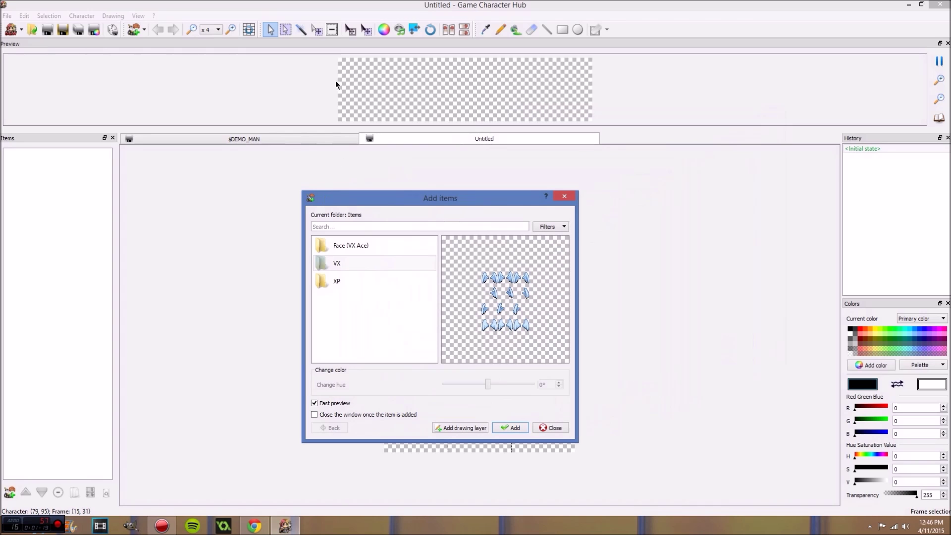
drag(452, 198, 721, 117)
Browse the item library to the VX/Body/Male human folder.
double_click(617, 179)
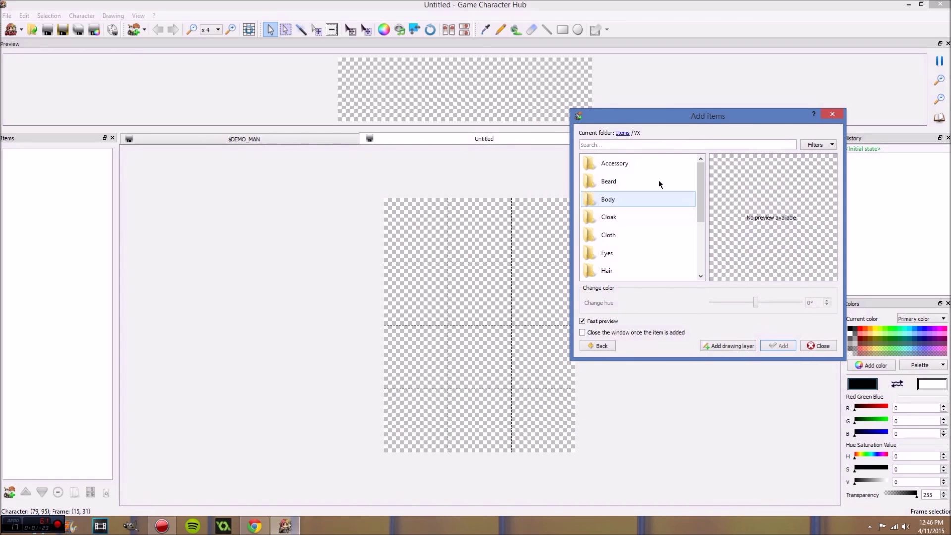
drag(697, 186, 699, 165)
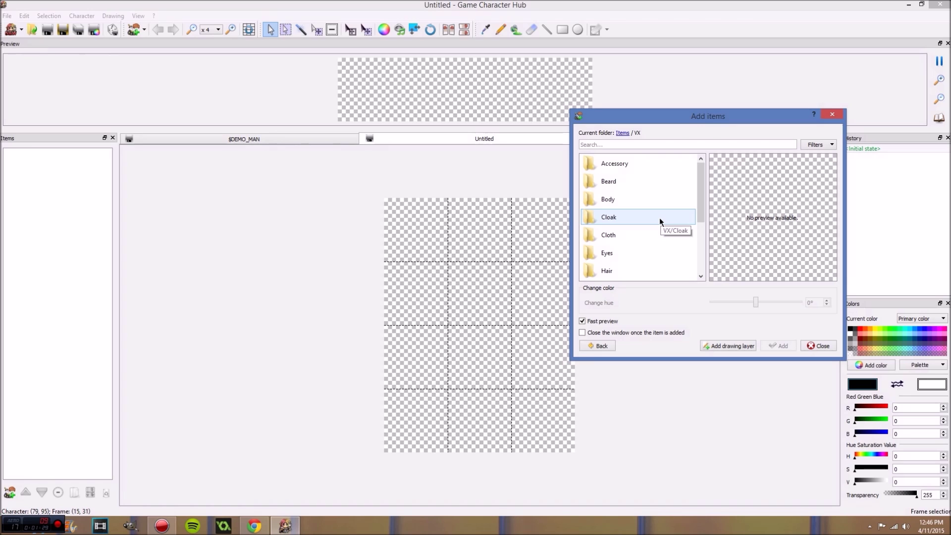
mouse_move(702, 195)
mouse_down()
mouse_move(697, 213)
mouse_move(699, 181)
mouse_up()
click(626, 203)
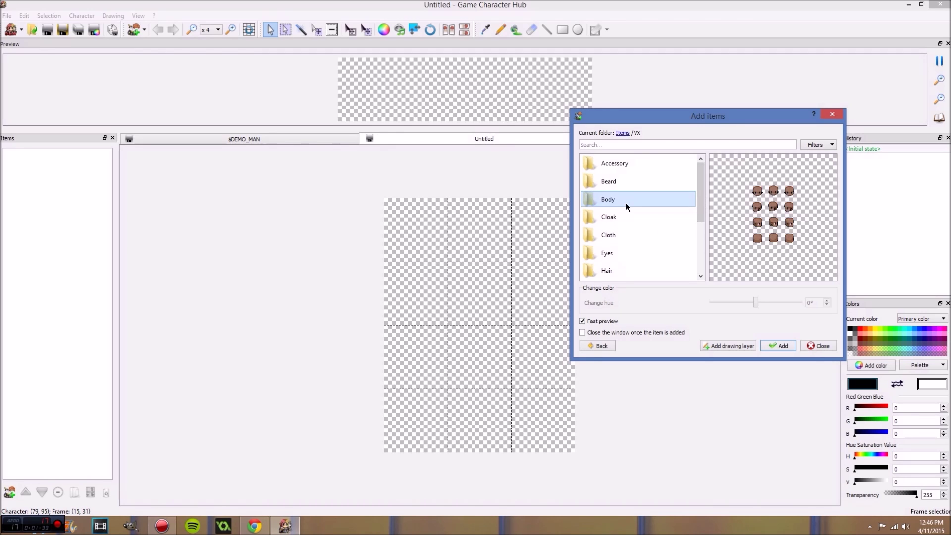
double_click(625, 203)
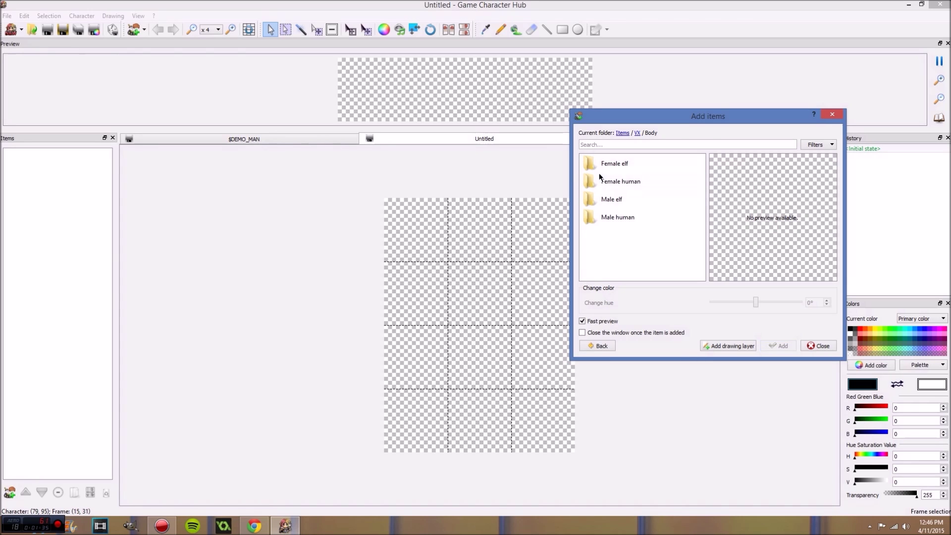
click(617, 219)
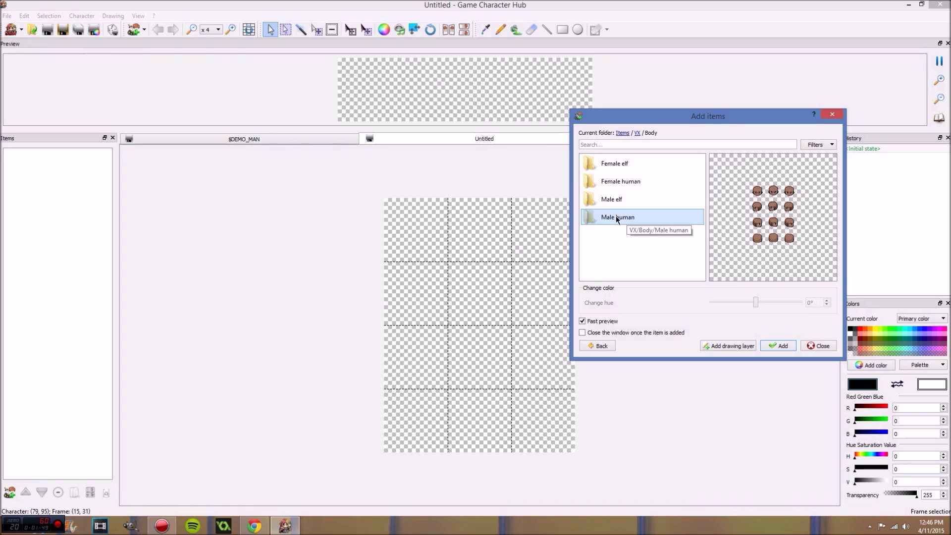
double_click(614, 221)
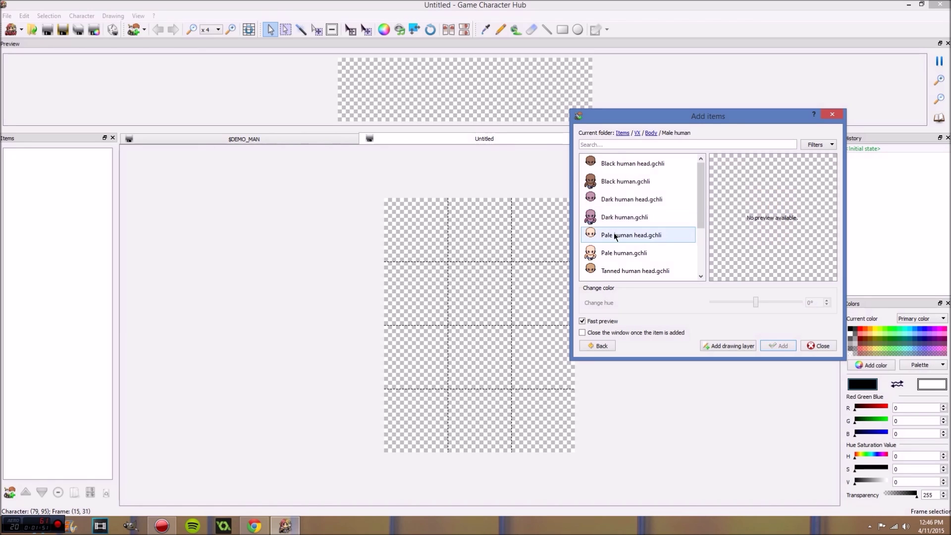
Add the Pale human body to the character sheet from the Male human folder.
scroll(612, 179, down, 1)
scroll(614, 183, up, 1)
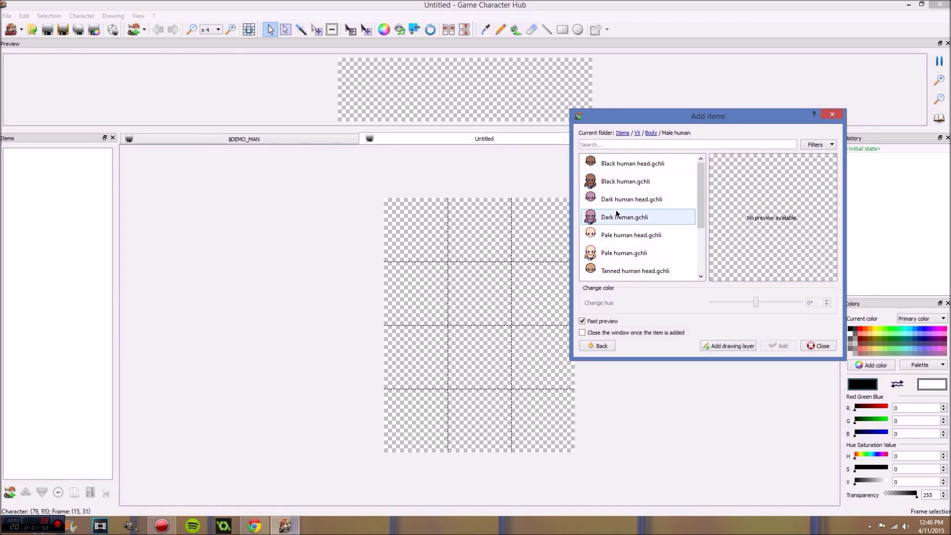
scroll(617, 212, down, 1)
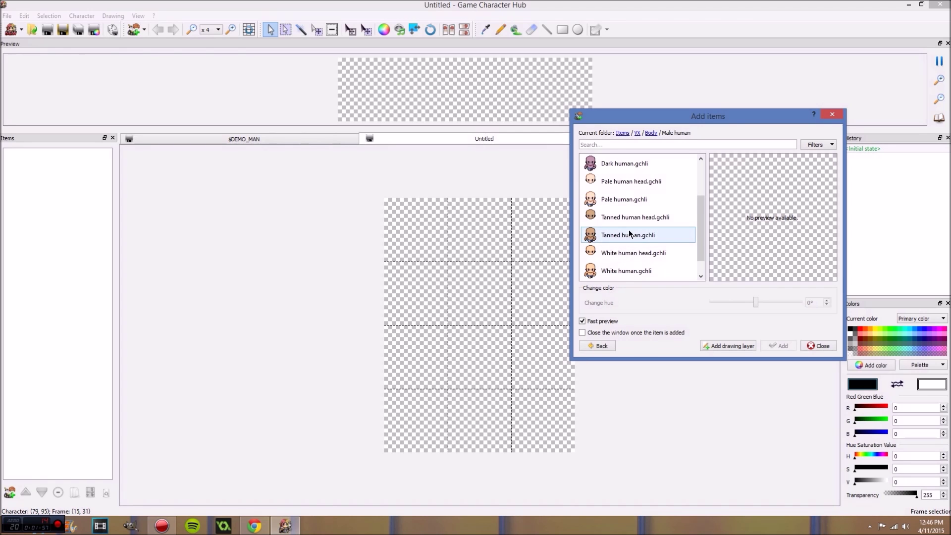
click(616, 201)
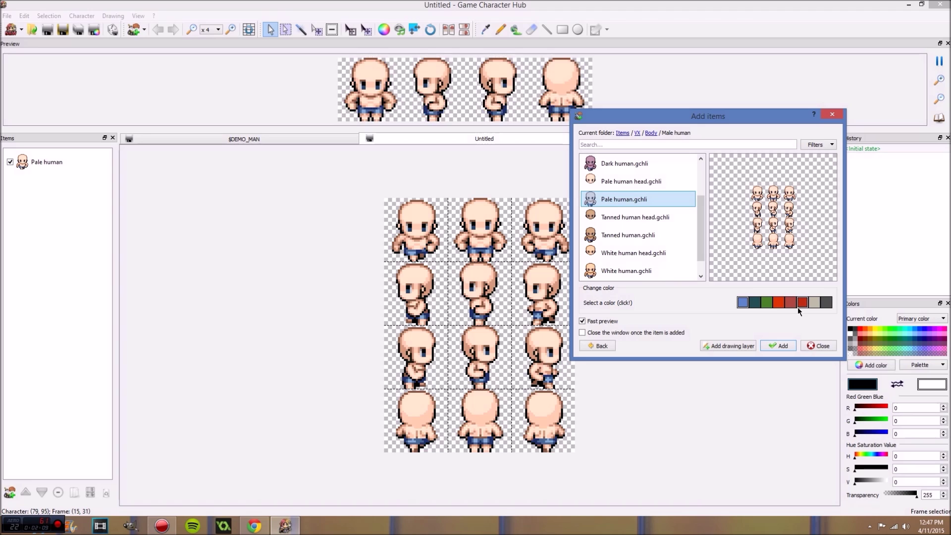
click(779, 345)
Place the Add items window clear of the Items list and go back to the VX folder.
drag(766, 115, 610, 150)
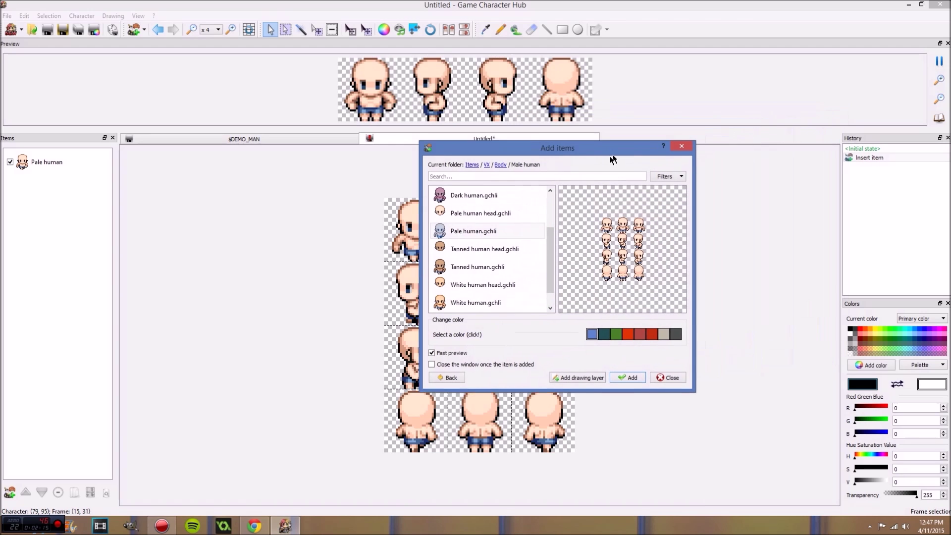
click(55, 142)
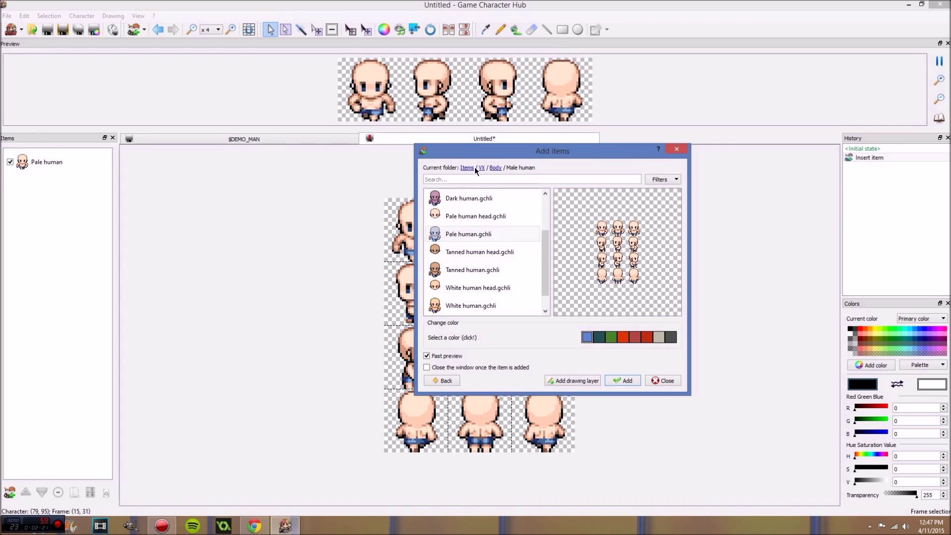
drag(469, 153, 671, 134)
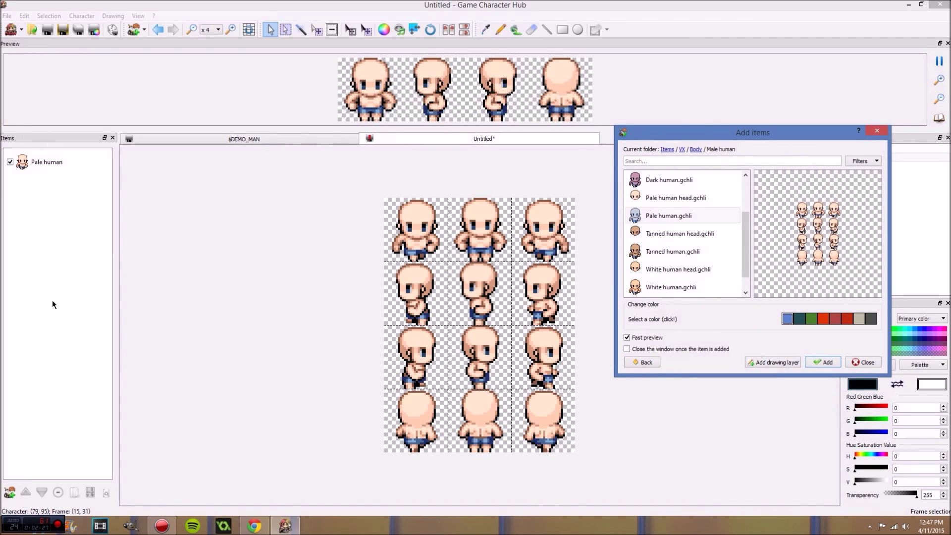
drag(692, 133, 640, 110)
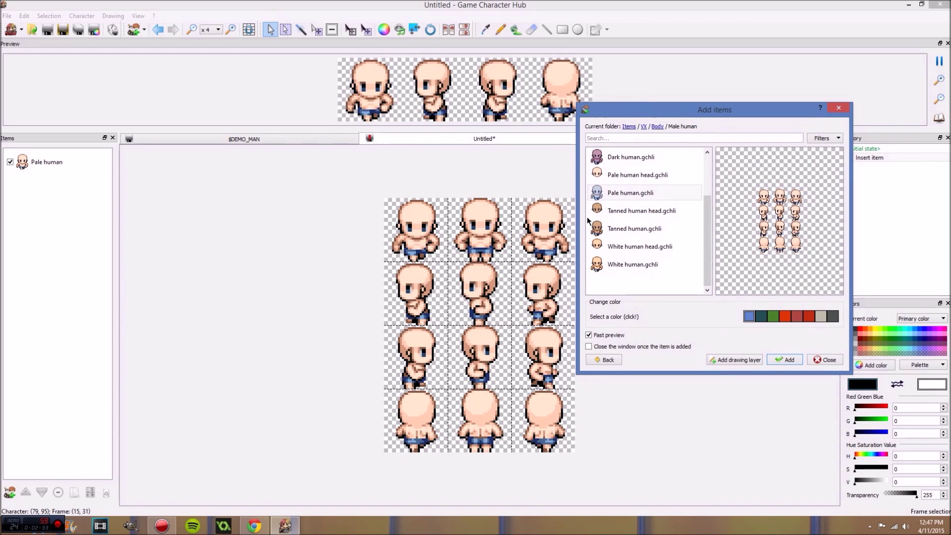
click(605, 361)
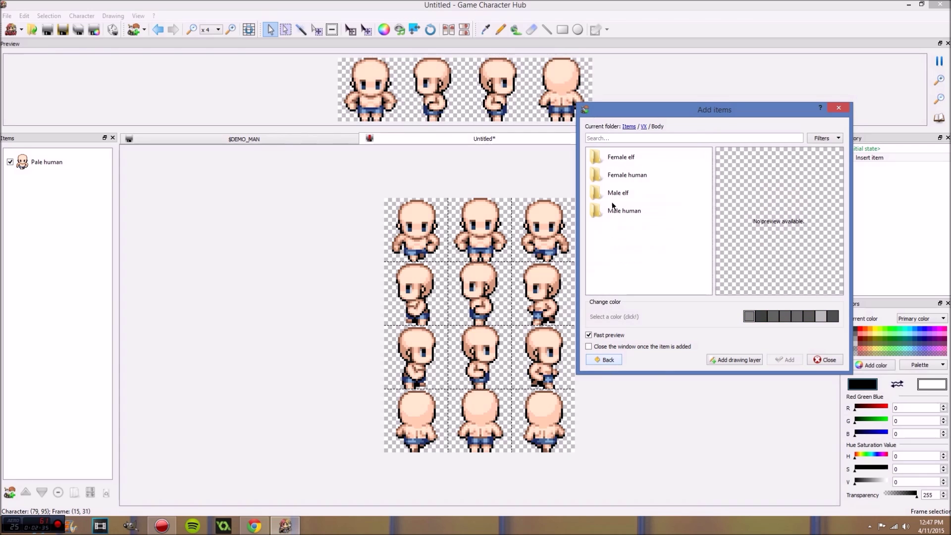
click(603, 355)
Look through the item categories available in the VX folder.
scroll(626, 210, down, 1)
scroll(626, 231, up, 1)
scroll(617, 195, down, 1)
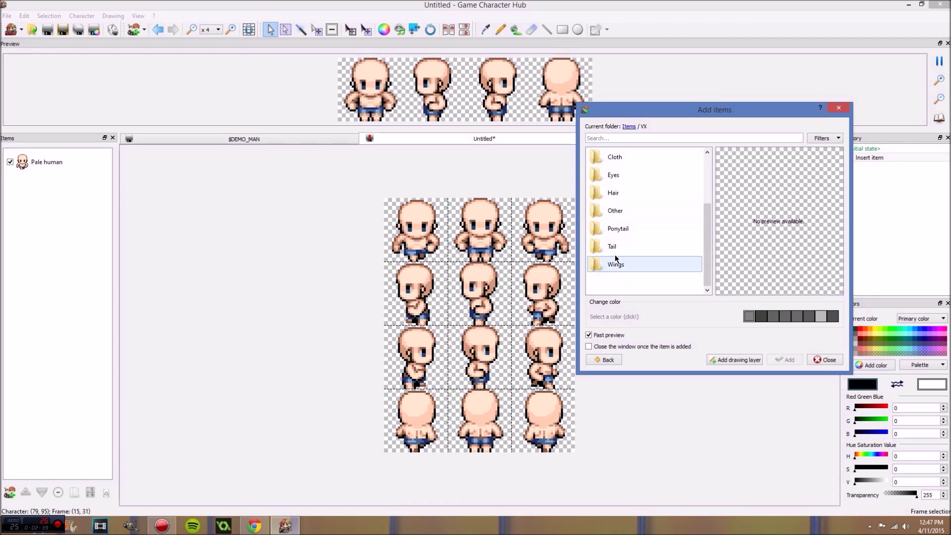
scroll(614, 174, up, 1)
scroll(621, 223, down, 1)
scroll(622, 233, up, 1)
scroll(620, 200, down, 1)
scroll(624, 199, up, 1)
scroll(622, 198, down, 1)
scroll(623, 195, up, 1)
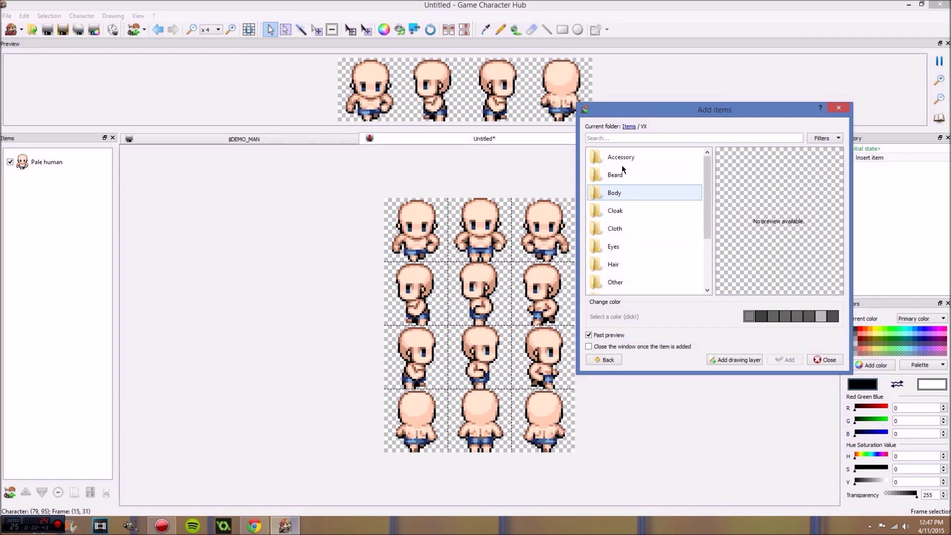
scroll(619, 195, down, 1)
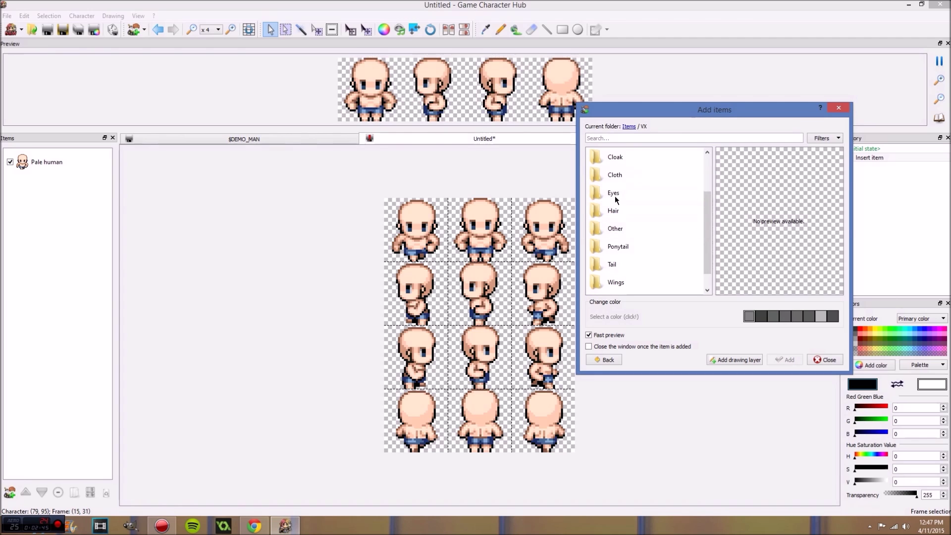
scroll(635, 162, up, 1)
scroll(638, 228, down, 1)
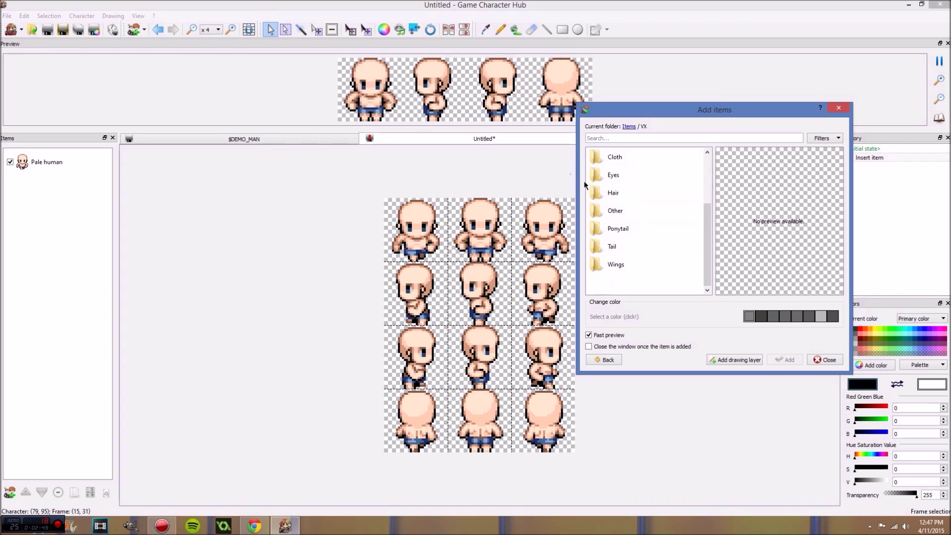
scroll(628, 193, up, 1)
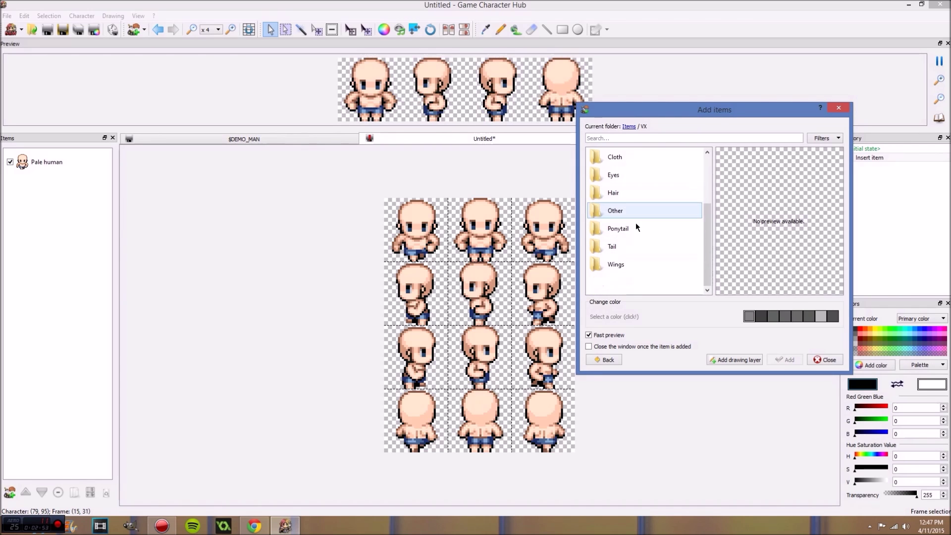
Open the male Cloth folder and preview Black mage, Armor (1), Armor (2) and Cleric clothes (2) on the character.
double_click(620, 213)
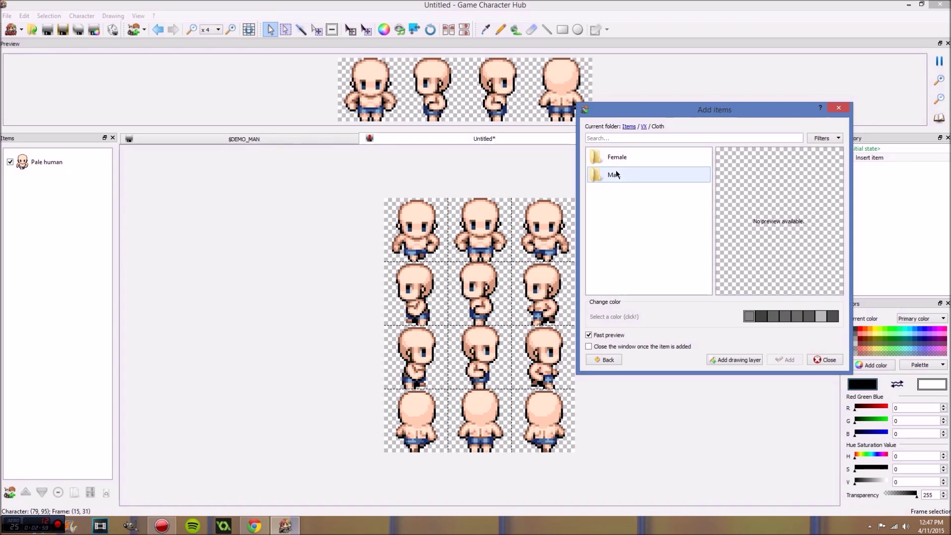
double_click(616, 171)
click(626, 212)
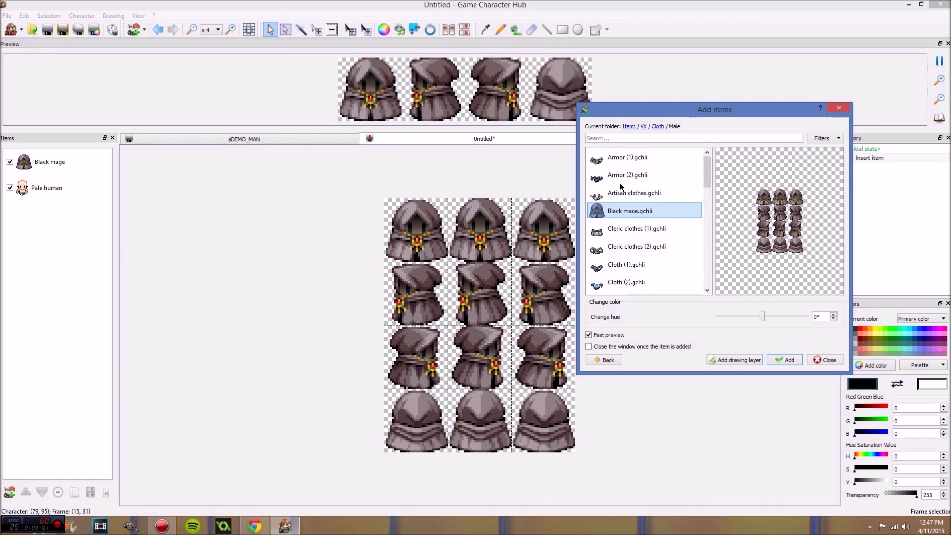
click(620, 162)
click(614, 176)
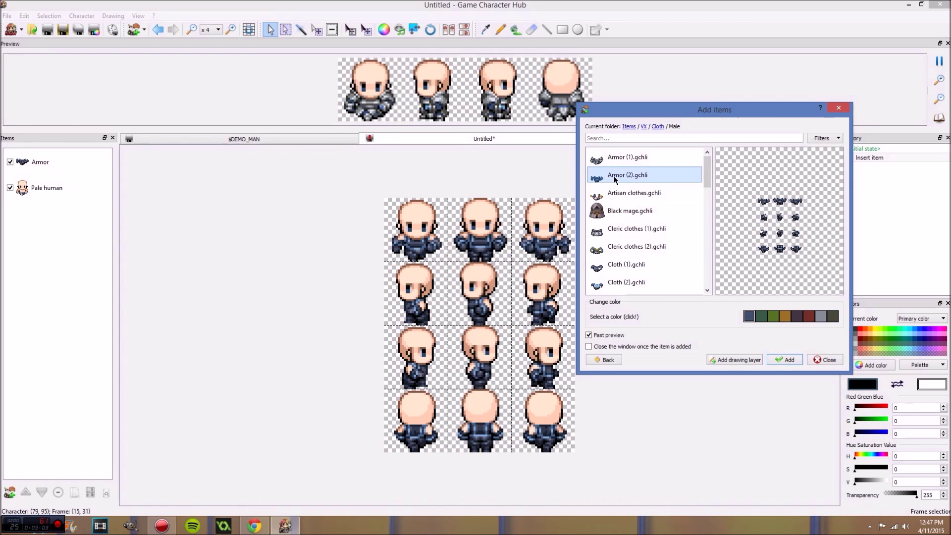
click(624, 247)
drag(636, 112, 646, 169)
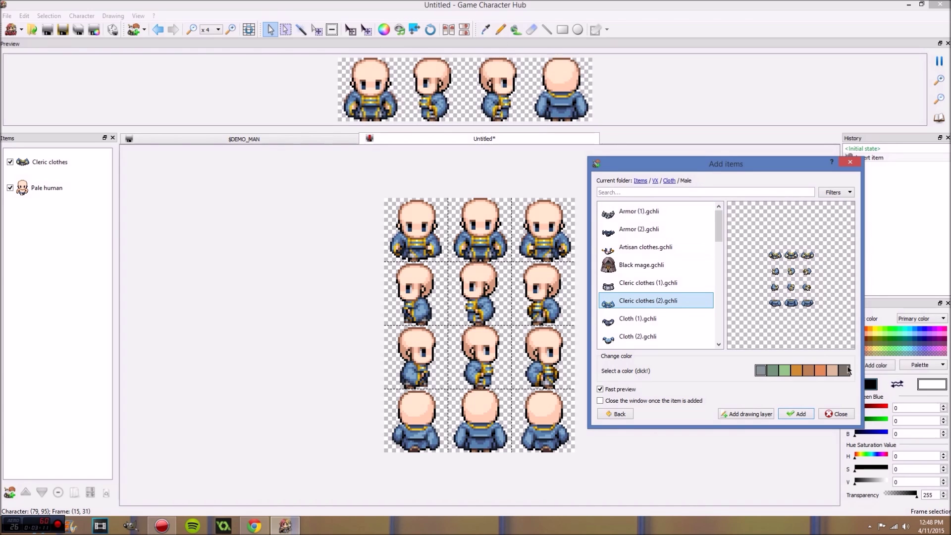
drag(696, 162, 694, 74)
Add Coat (2) in the grey color variant to the character and close the Add items window.
scroll(654, 215, down, 1)
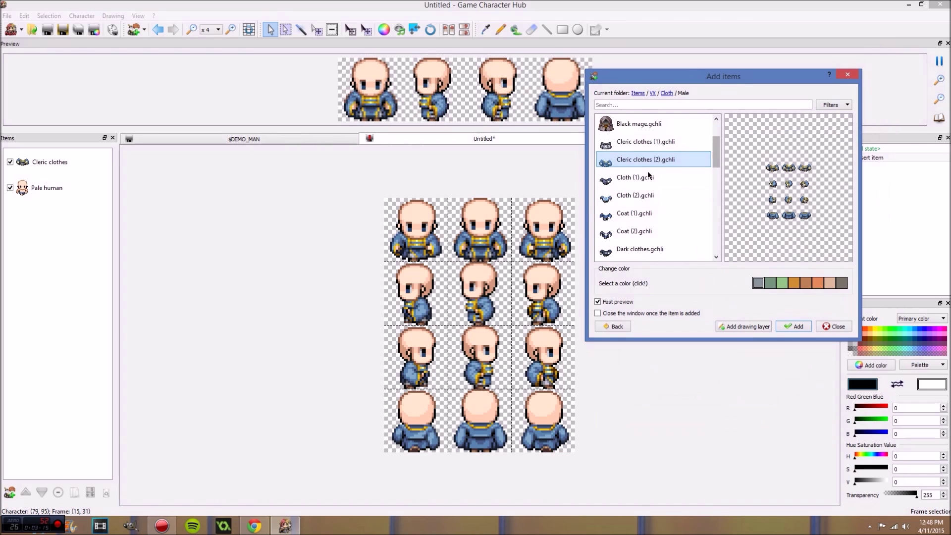
click(617, 214)
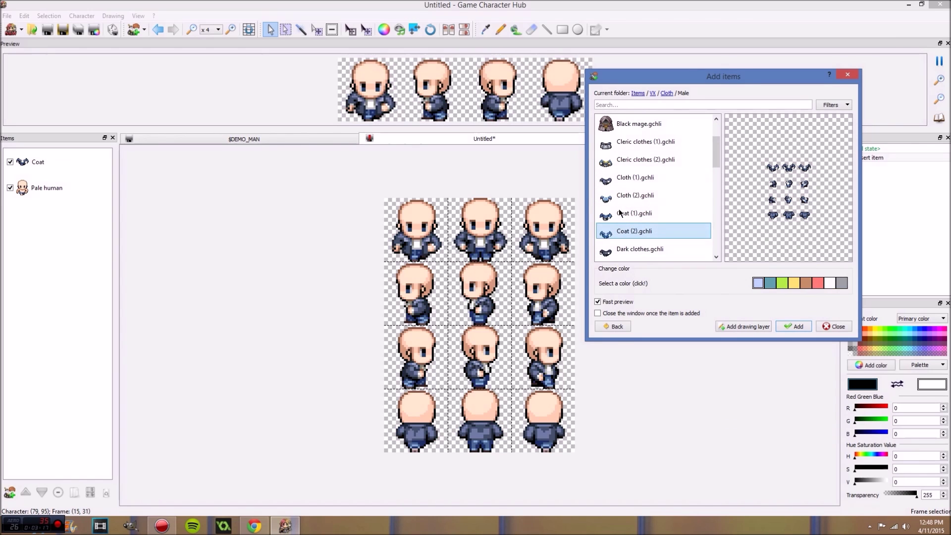
click(617, 231)
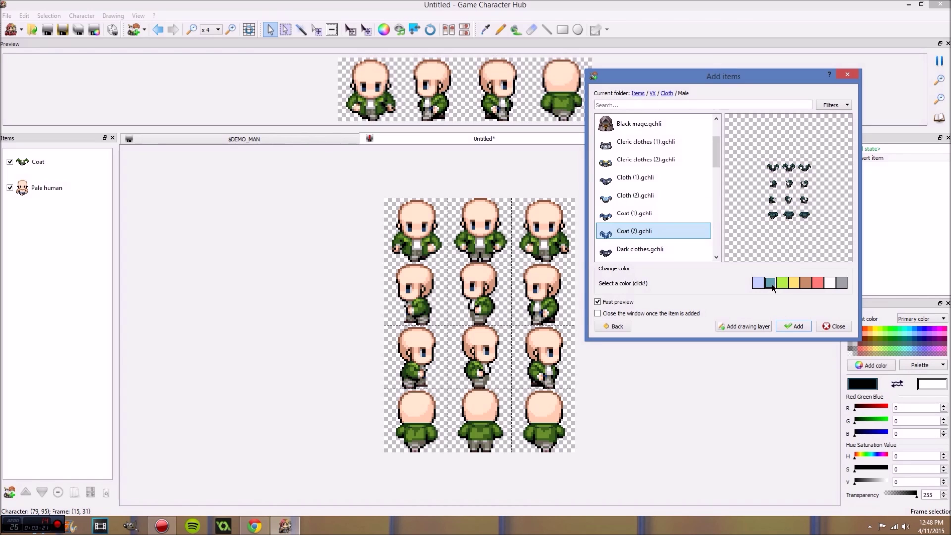
click(841, 283)
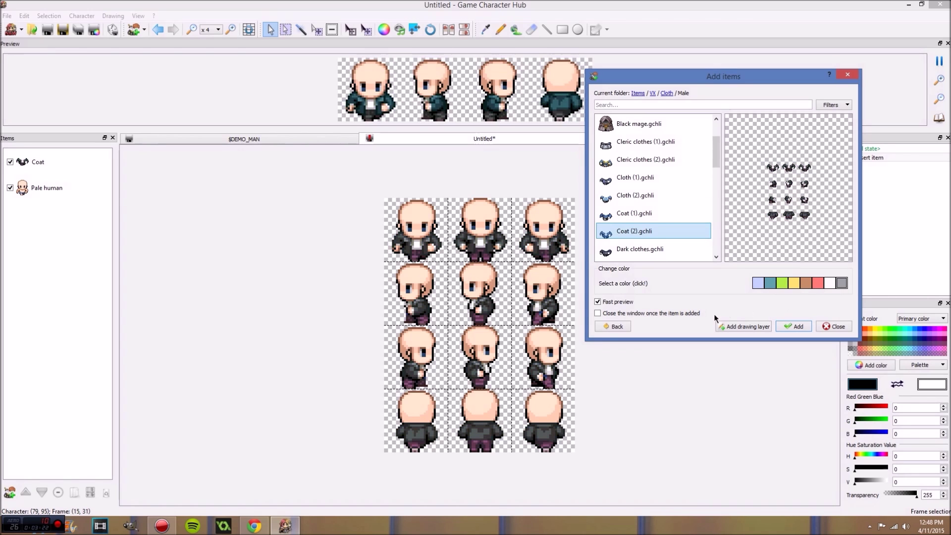
click(793, 326)
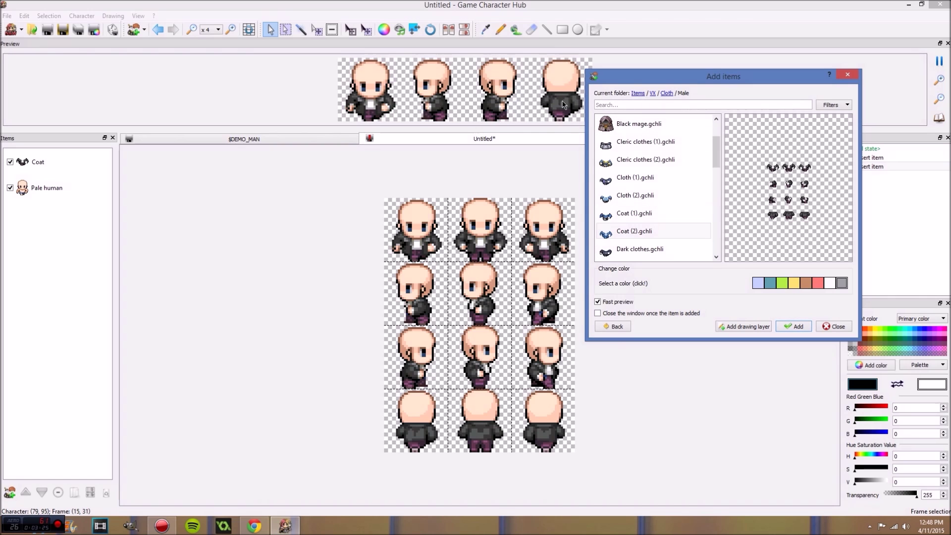
drag(673, 73, 704, 65)
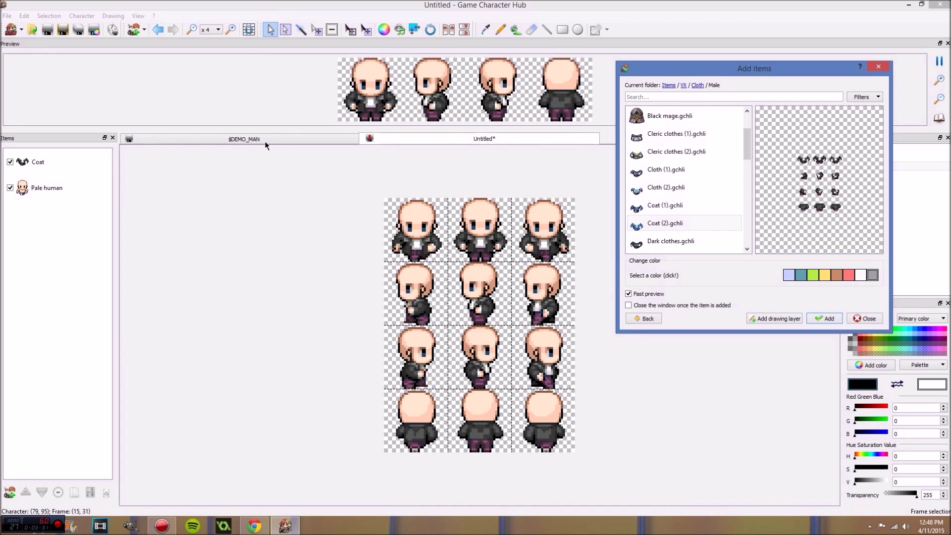
click(40, 165)
click(879, 66)
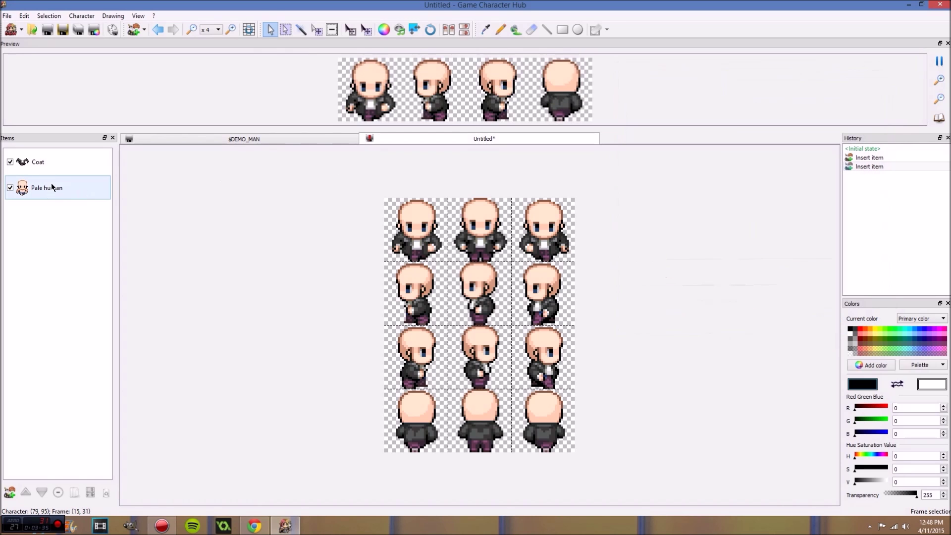
Move the Coat beneath Pale human in the item order and return it above the body.
drag(53, 161, 58, 218)
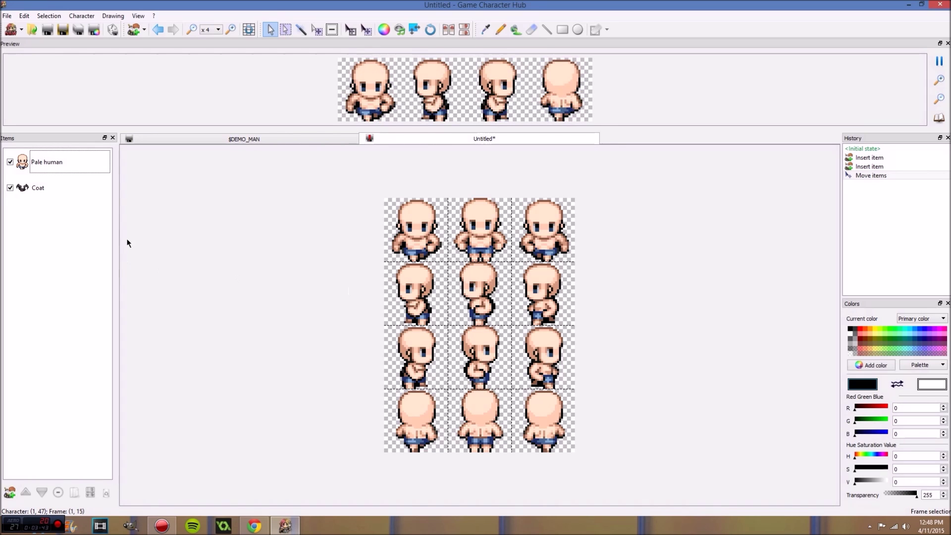
drag(39, 194, 58, 153)
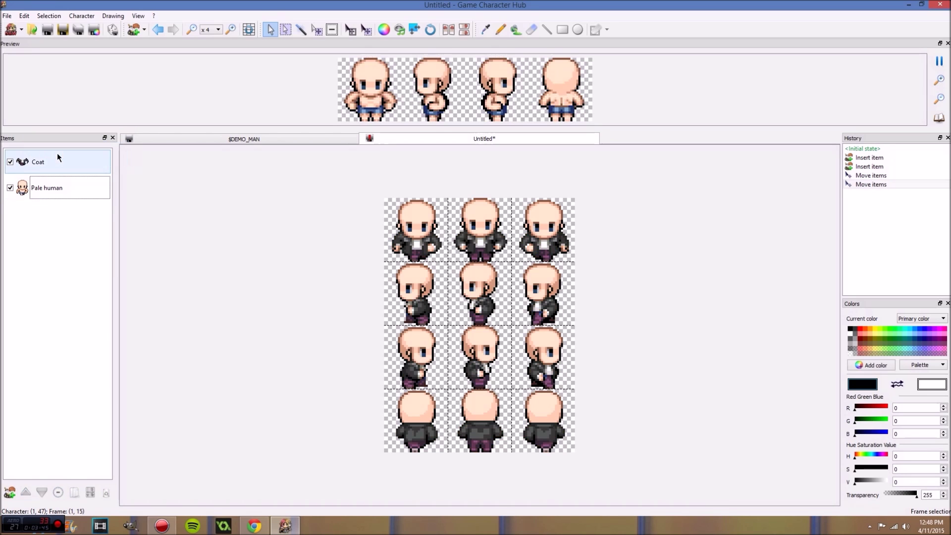
Reopen the Add items window and go back from the Cloth folder to the VX folder.
click(133, 30)
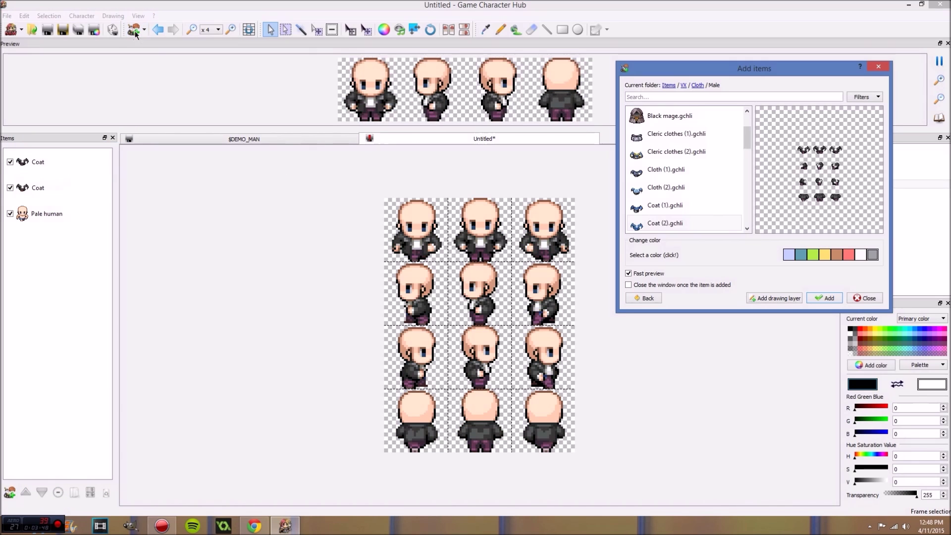
click(644, 297)
double_click(638, 131)
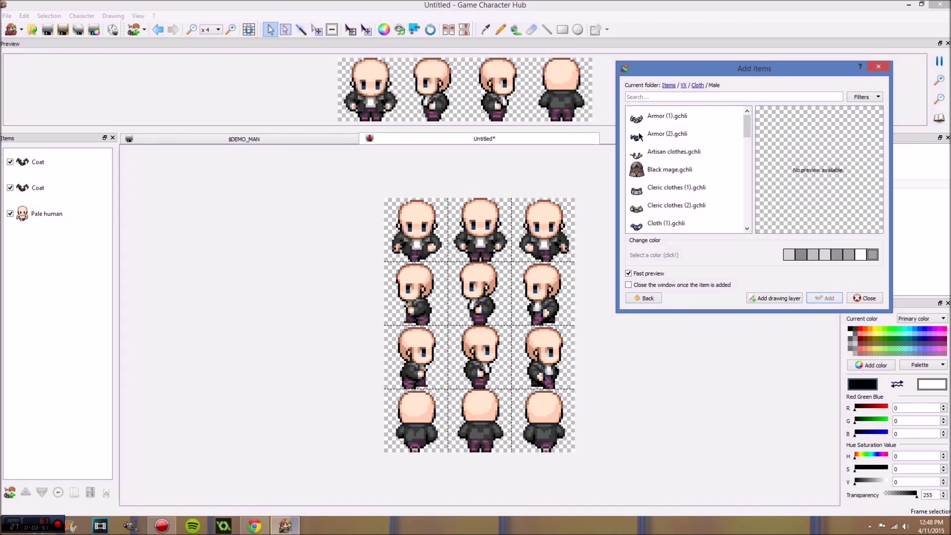
click(639, 297)
click(640, 297)
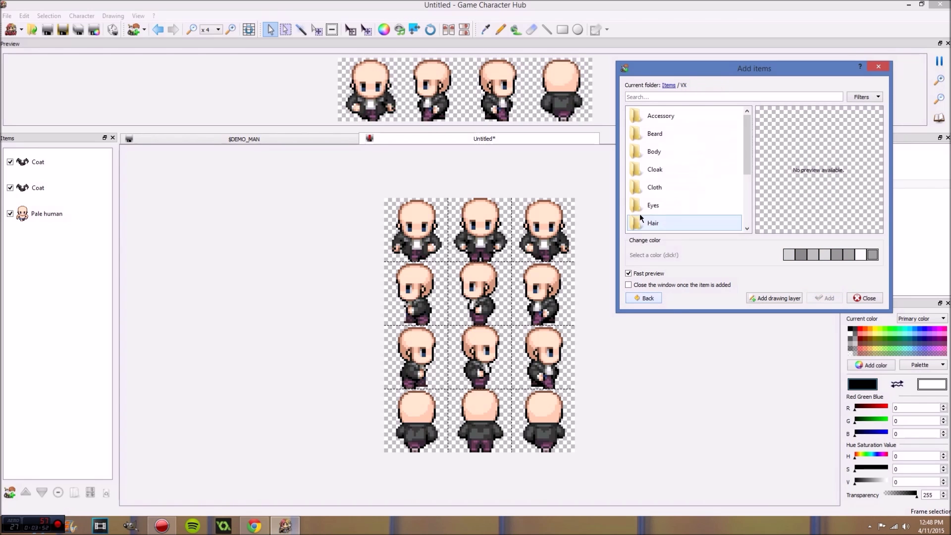
Open the male Hair folder, preview Black long hair on the character and close the Add items window.
scroll(659, 183, down, 1)
click(662, 175)
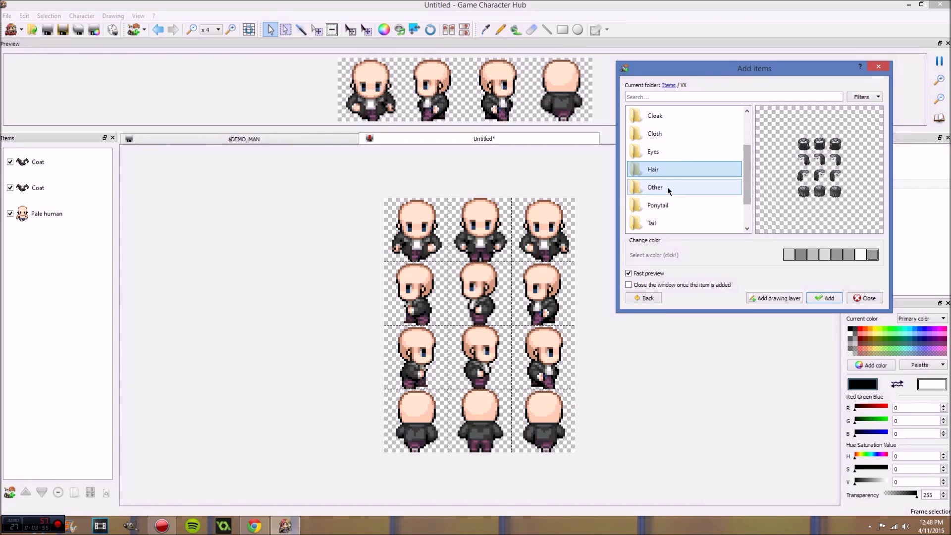
double_click(673, 171)
double_click(652, 133)
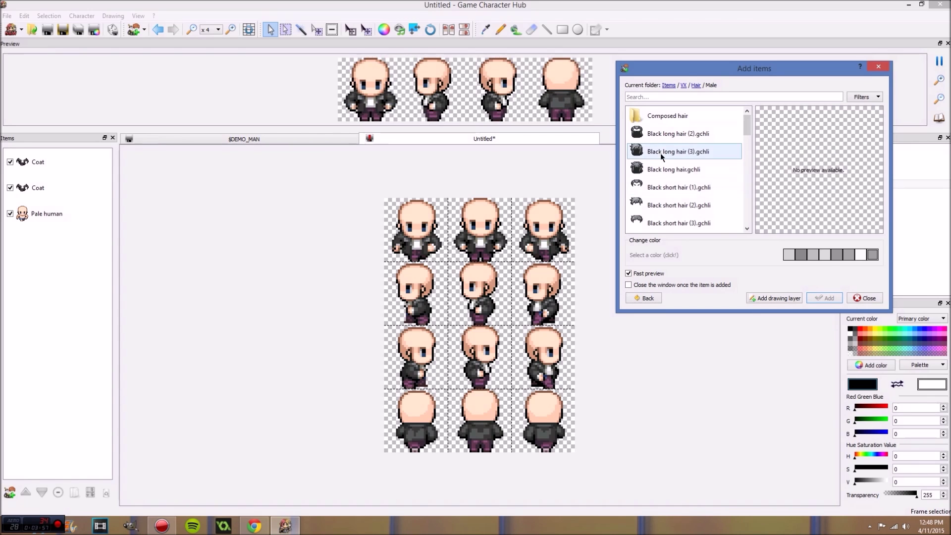
click(666, 169)
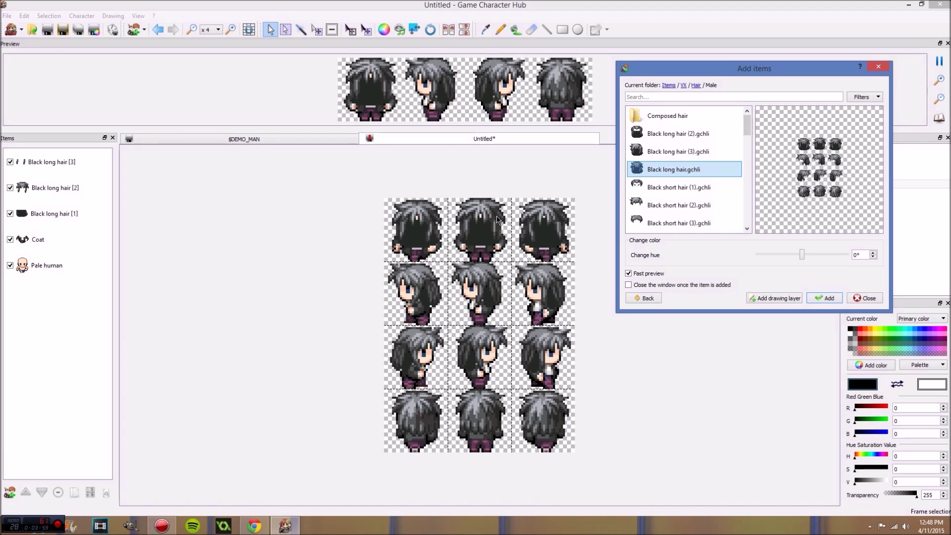
click(879, 66)
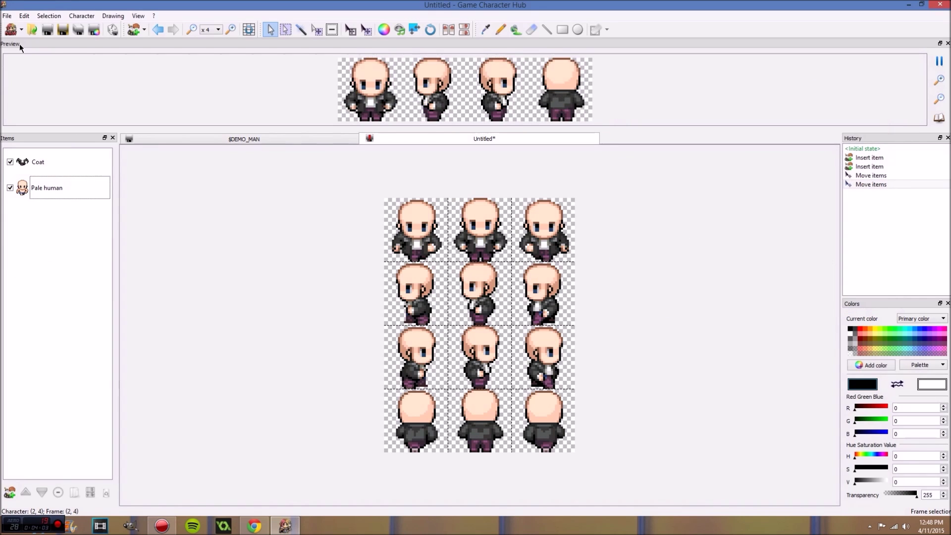
Add Black long hair to the character and move its Black long hair [1] part beneath Pale human.
click(142, 25)
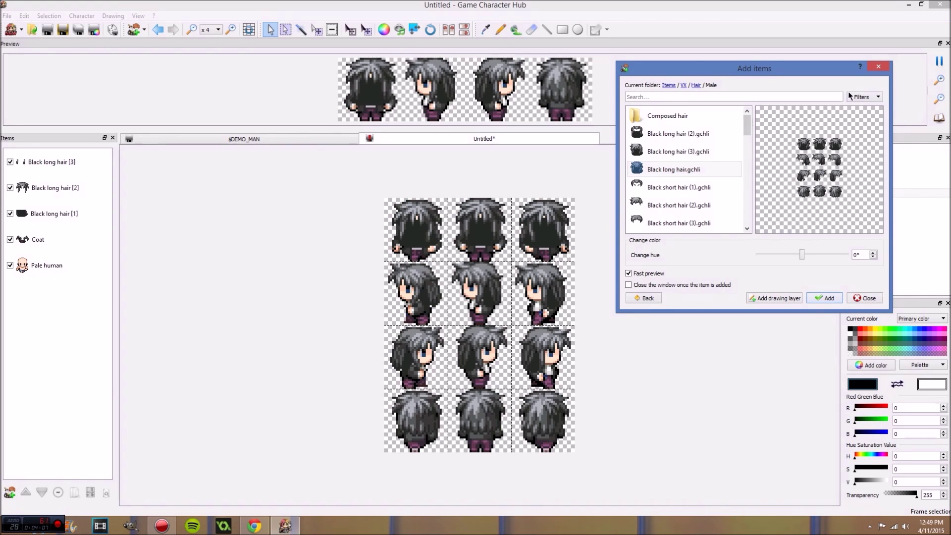
click(878, 66)
drag(40, 216, 22, 290)
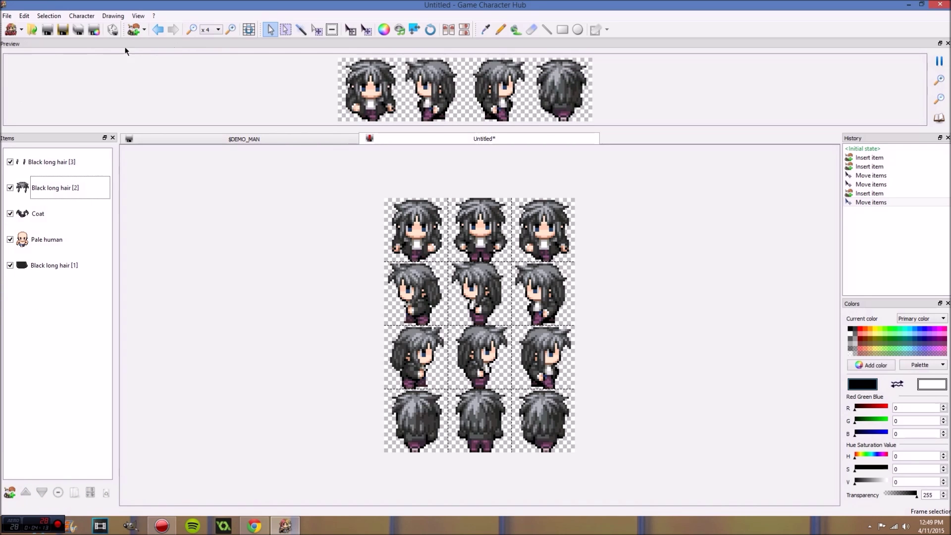
Bring up the Add items window again and return from the male Hair folder to the VX item categories.
click(114, 30)
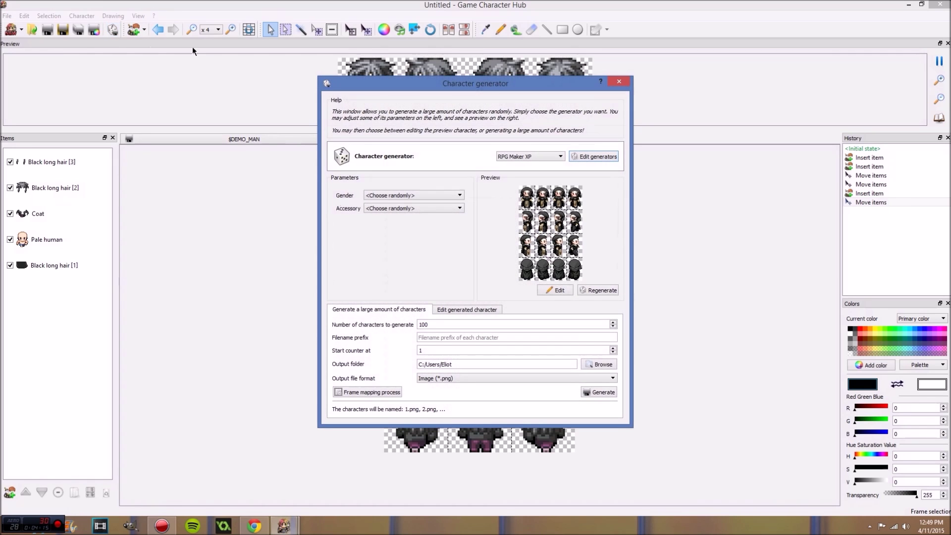
click(619, 82)
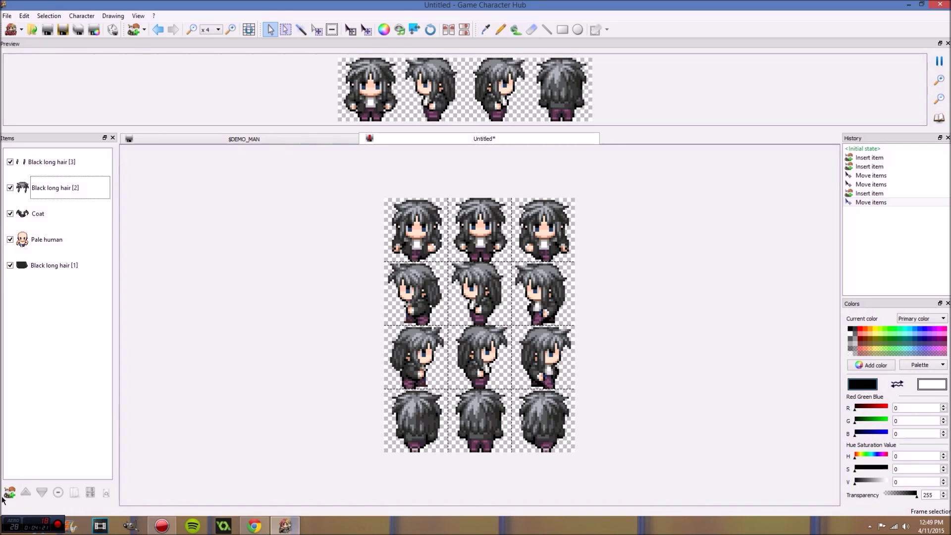
click(134, 30)
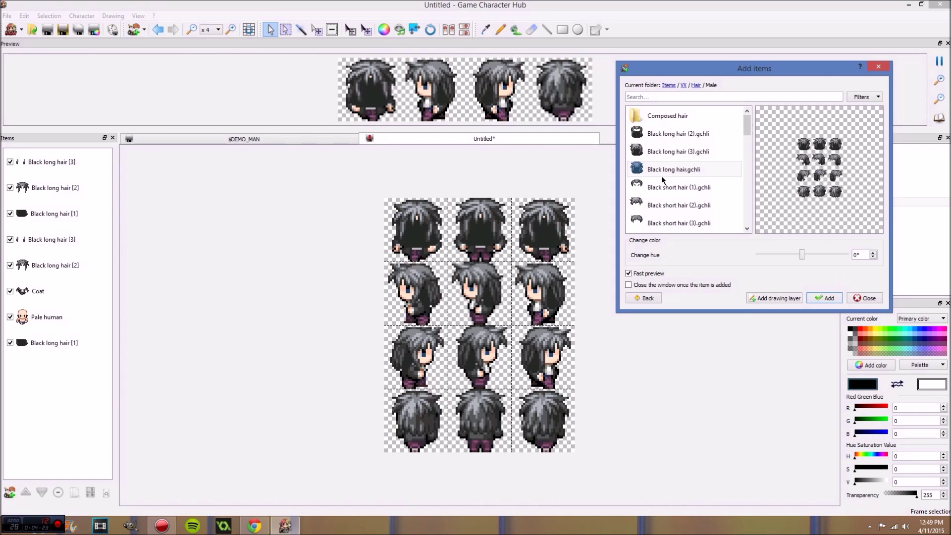
click(646, 302)
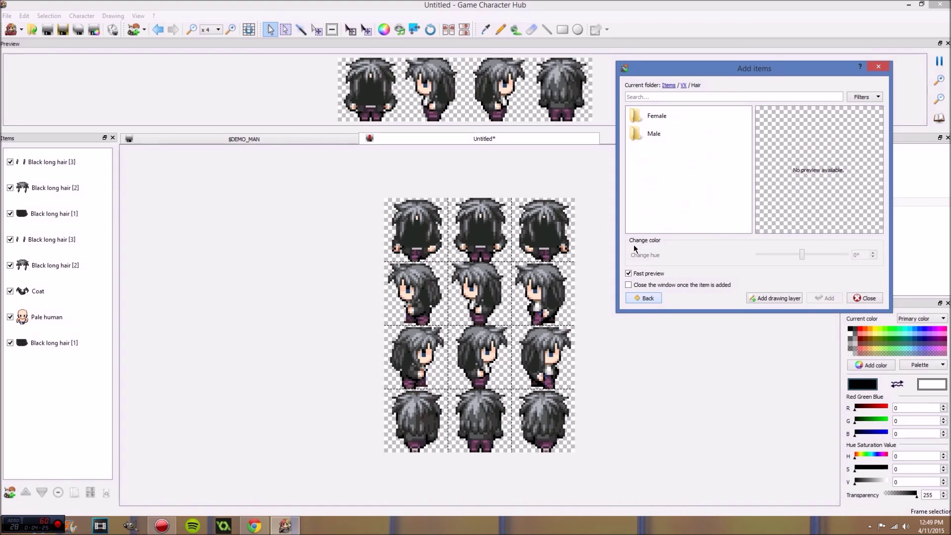
click(638, 299)
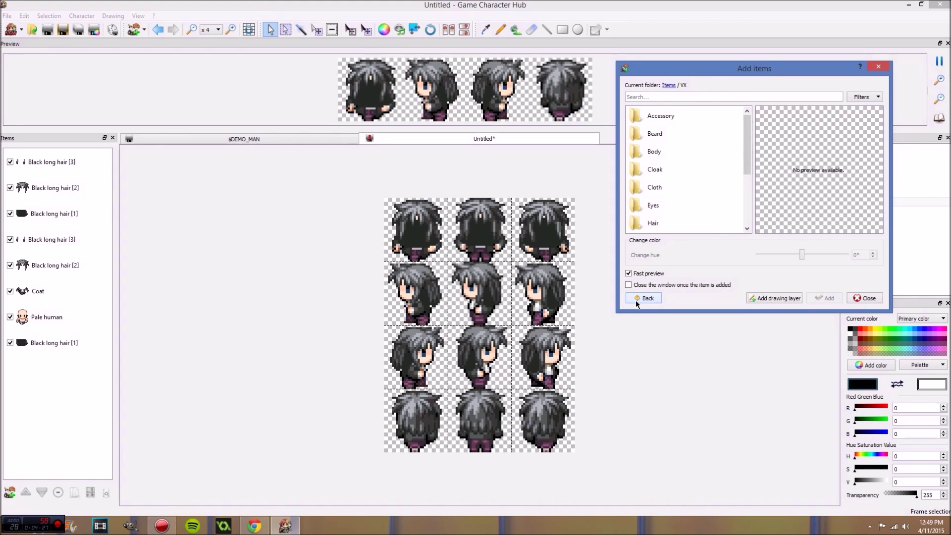